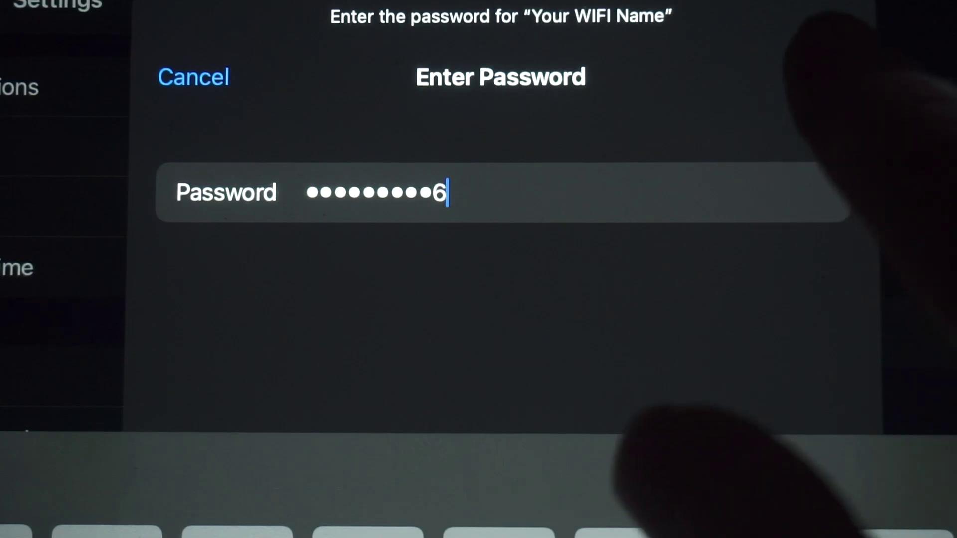
# Join the 'Your WIFI Name' network on the iPad using the password from the router label.
pyautogui.click(825, 75)
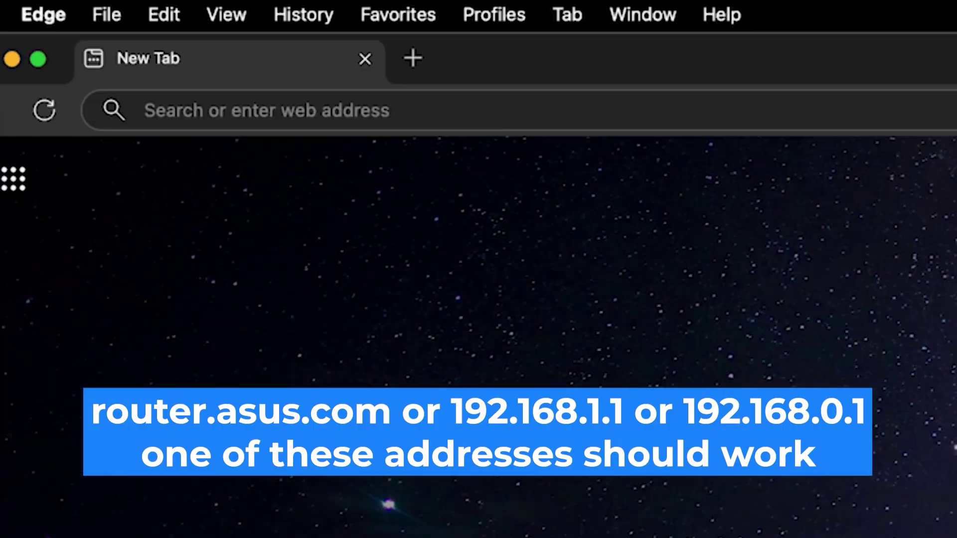
# Load the router sign-in page at 192.168.0.1 in Edge.
pyautogui.click(145, 110)
pyautogui.write('19')
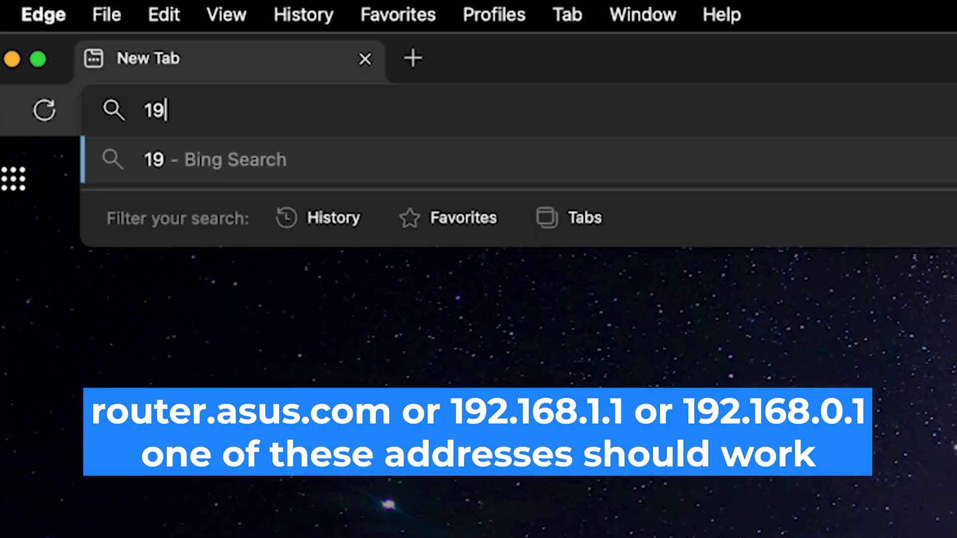
pyautogui.write('2.168.0')
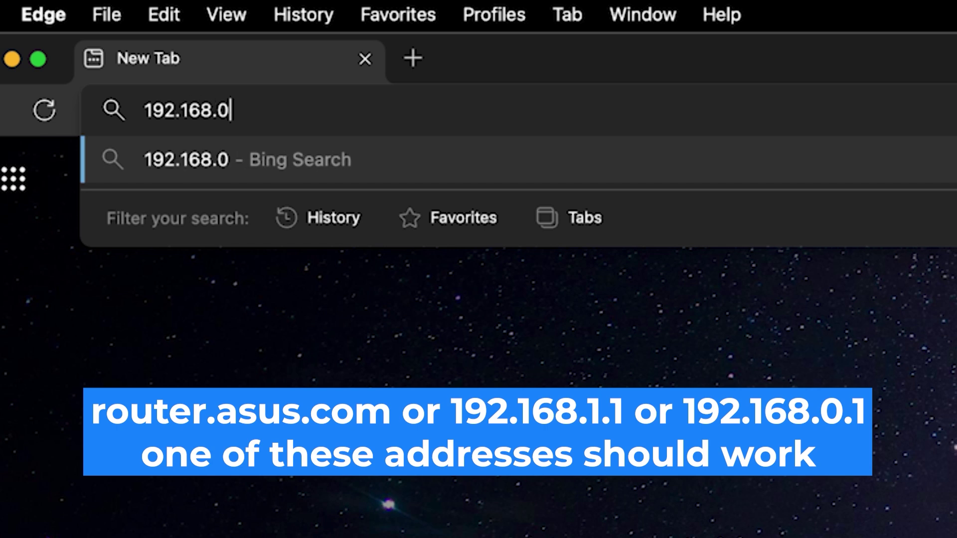
pyautogui.write('.1')
pyautogui.press('Return')
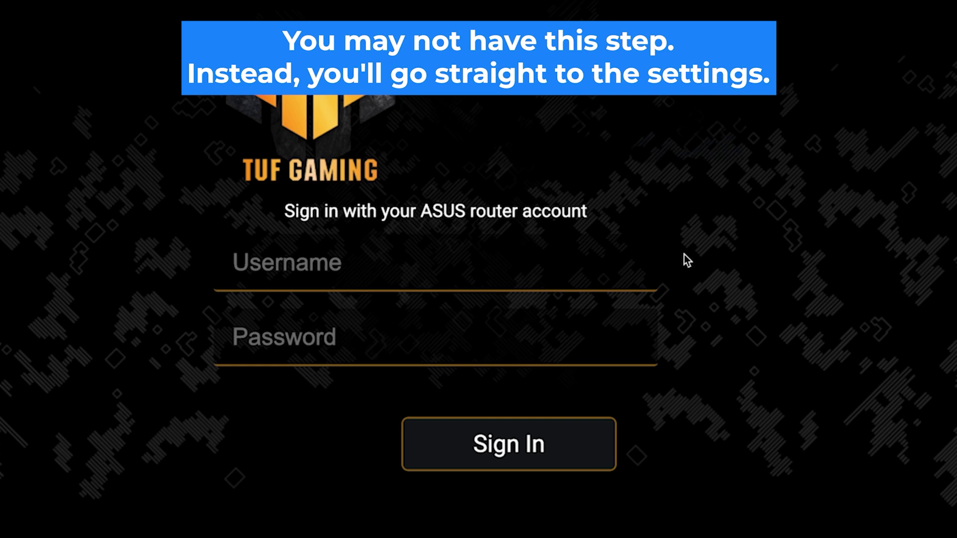
# Sign in with username admin and the router's default password.
pyautogui.click(584, 274)
pyautogui.write('a')
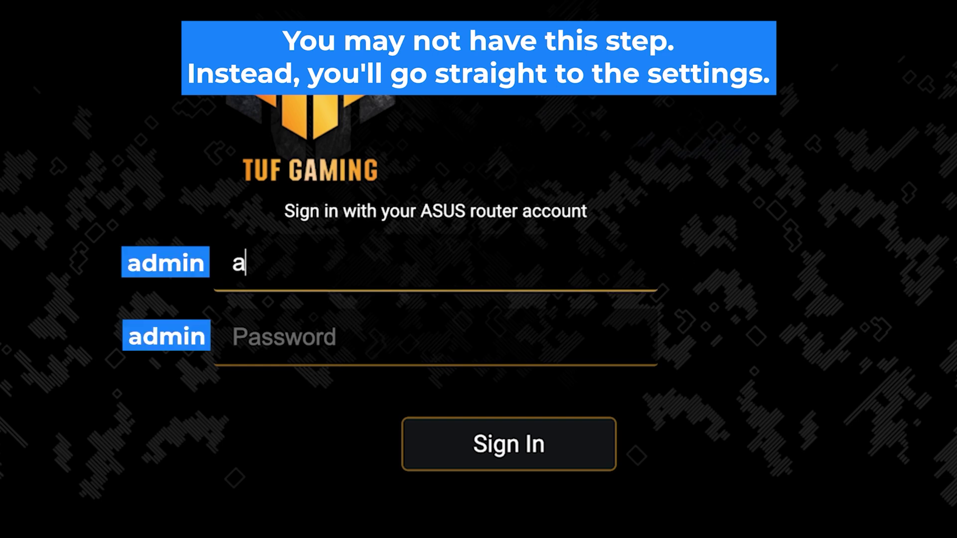
pyautogui.write('dmin')
pyautogui.press('Tab')
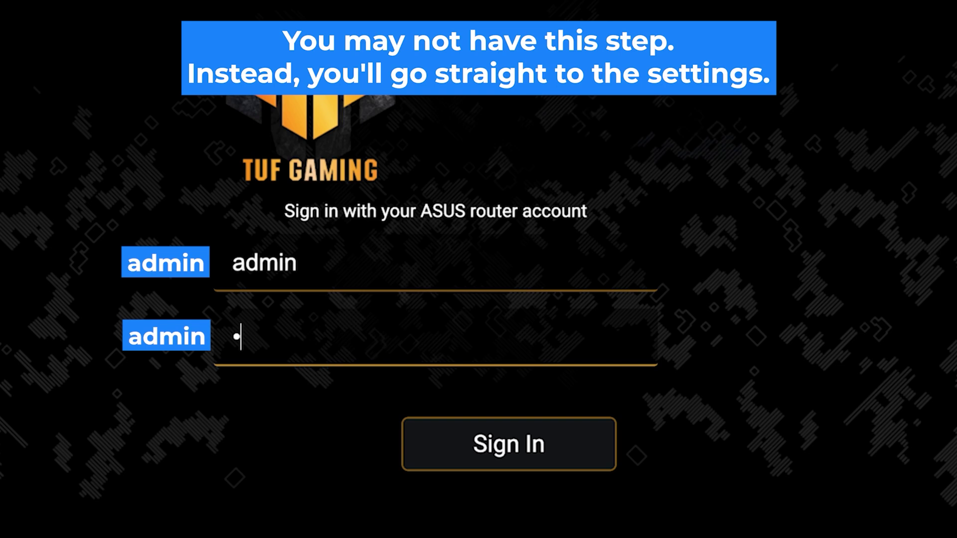
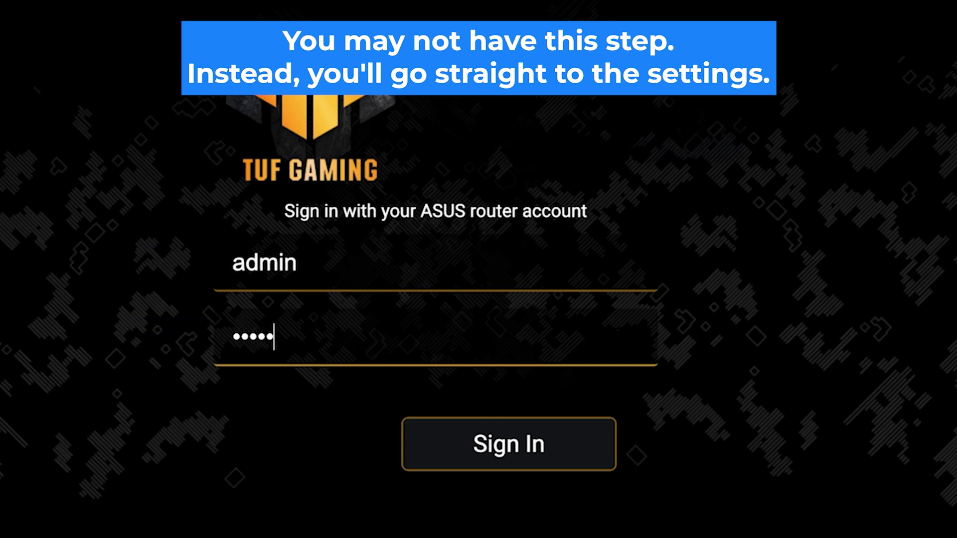
pyautogui.click(513, 455)
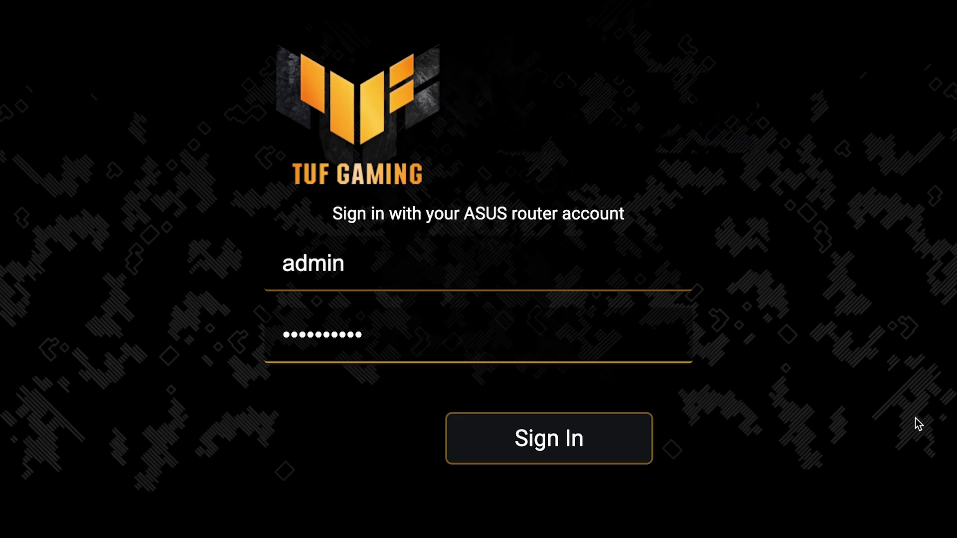
# Retry the sign-in, re-entering the default password until the welcome page loads.
pyautogui.click(554, 451)
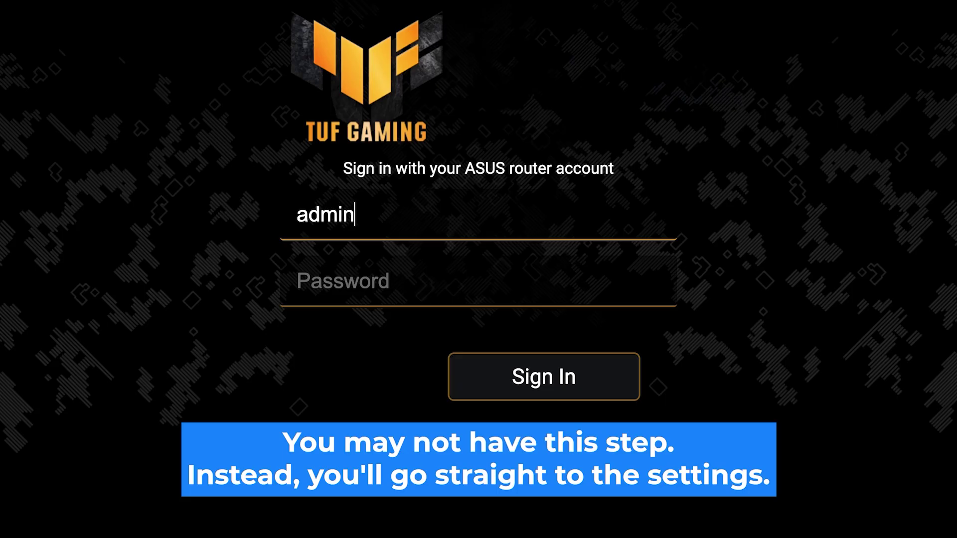
pyautogui.click(349, 281)
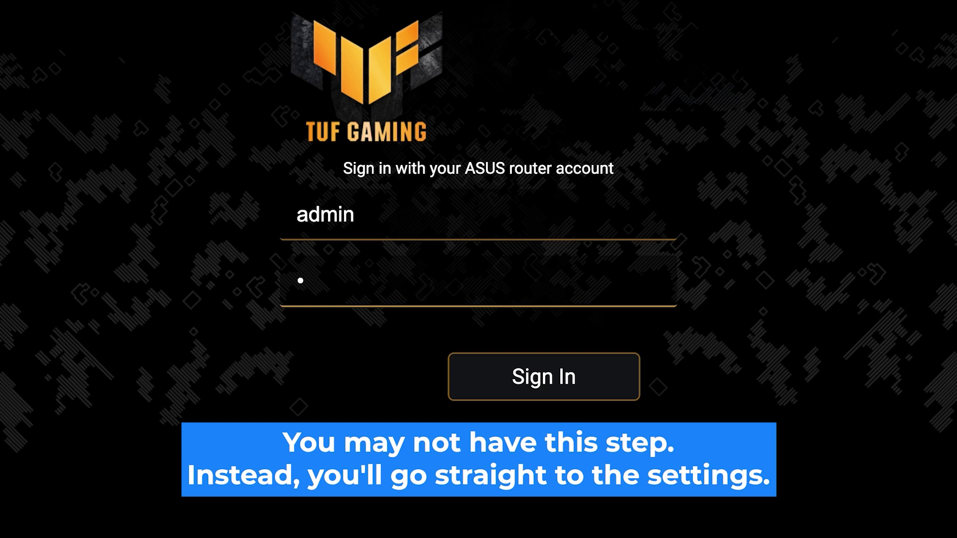
pyautogui.click(549, 389)
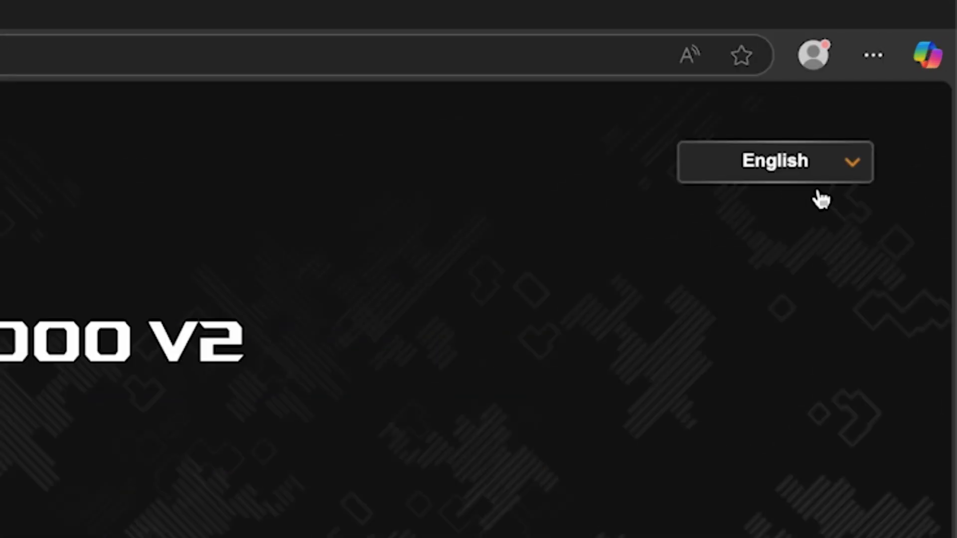
# Open the interface language dropdown to check the wizard's language.
pyautogui.click(907, 84)
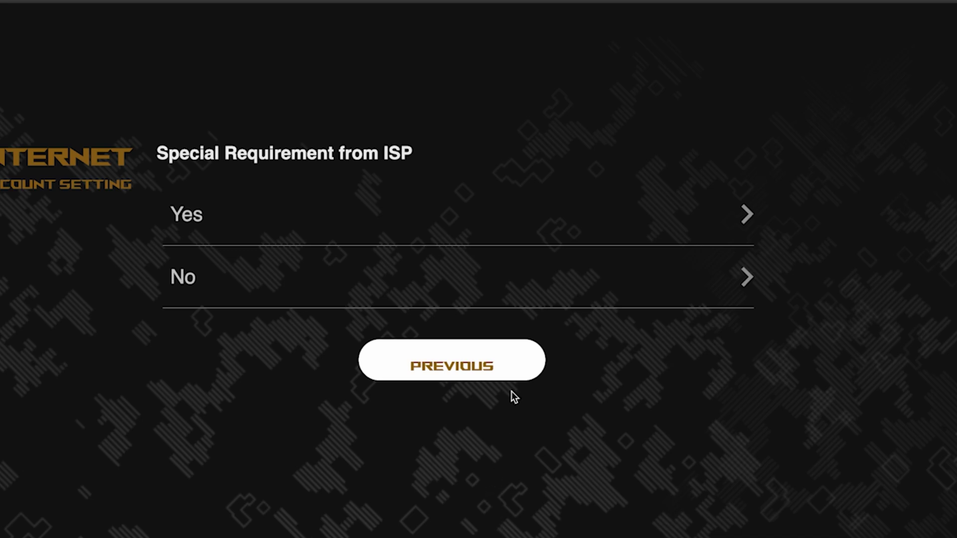
# Answer No to ISP special requirements, separate the 2.4 GHz and 5 GHz bands, and name the network asus.
pyautogui.click(267, 280)
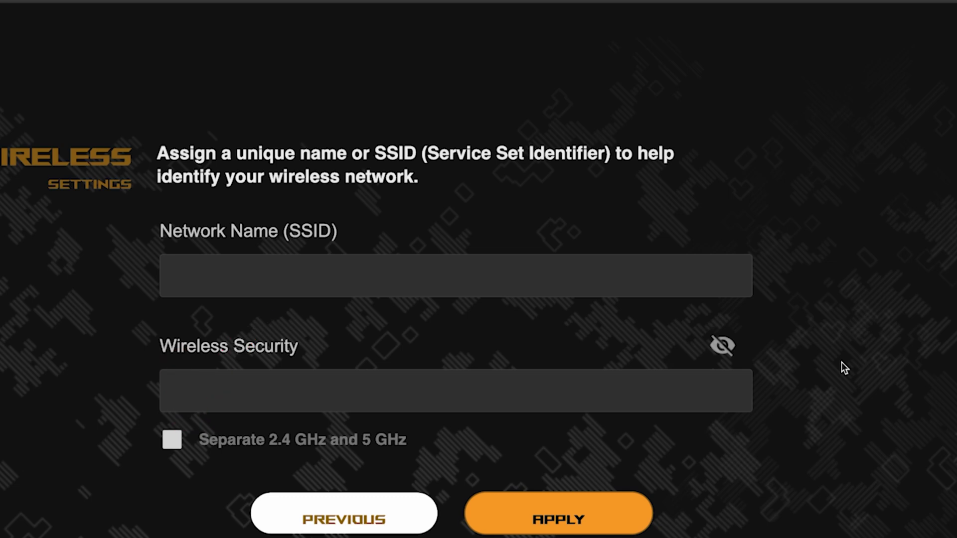
pyautogui.click(171, 440)
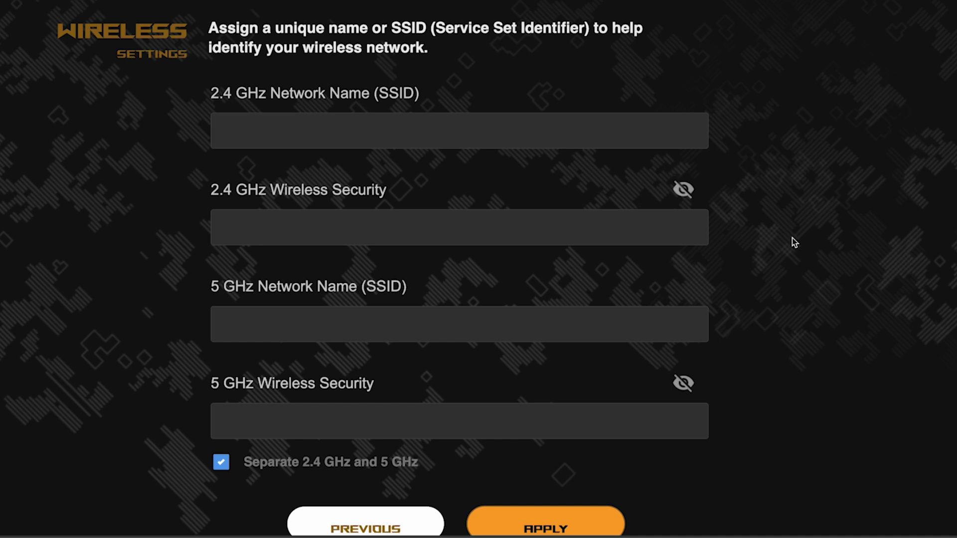
pyautogui.click(421, 130)
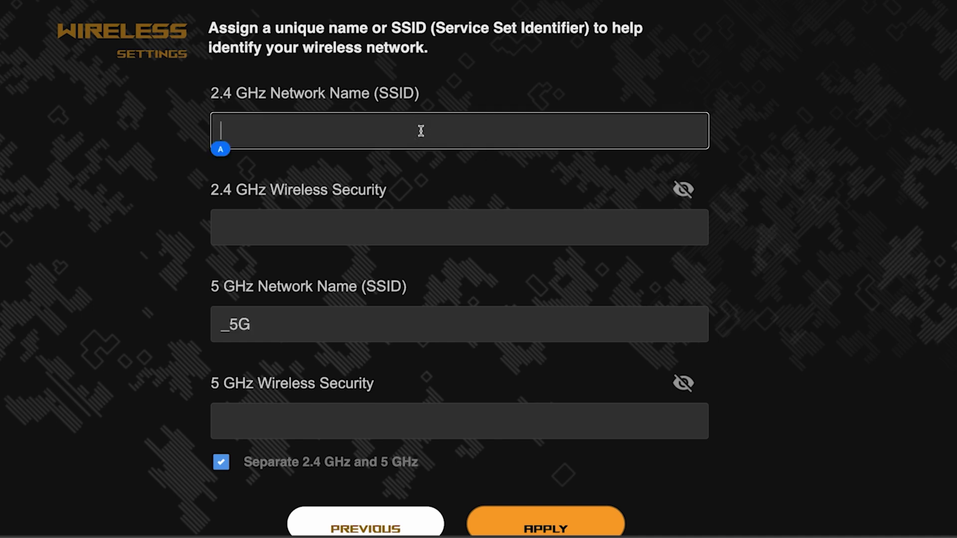
pyautogui.write('asus')
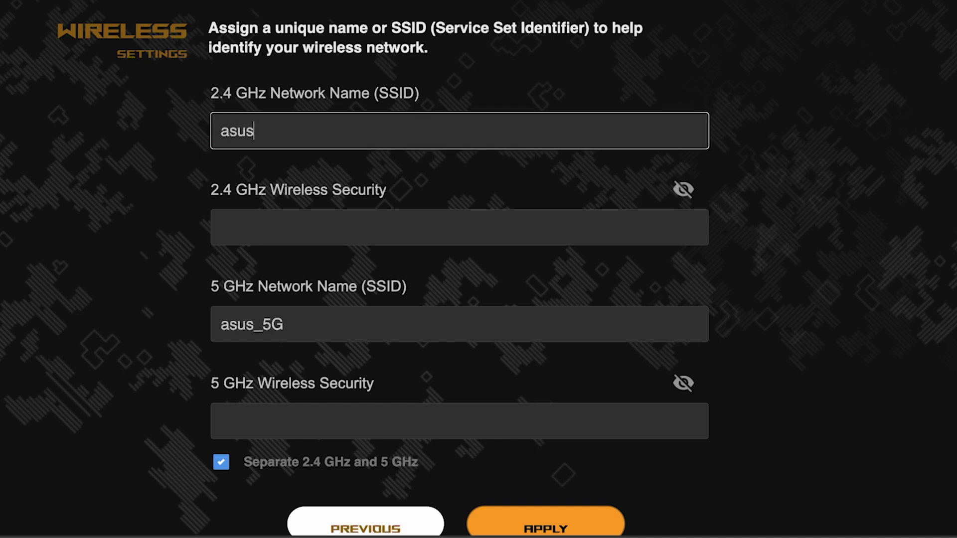
# Enter and verify the Wi-Fi password, then apply the wireless settings.
pyautogui.click(364, 220)
pyautogui.write('*****')
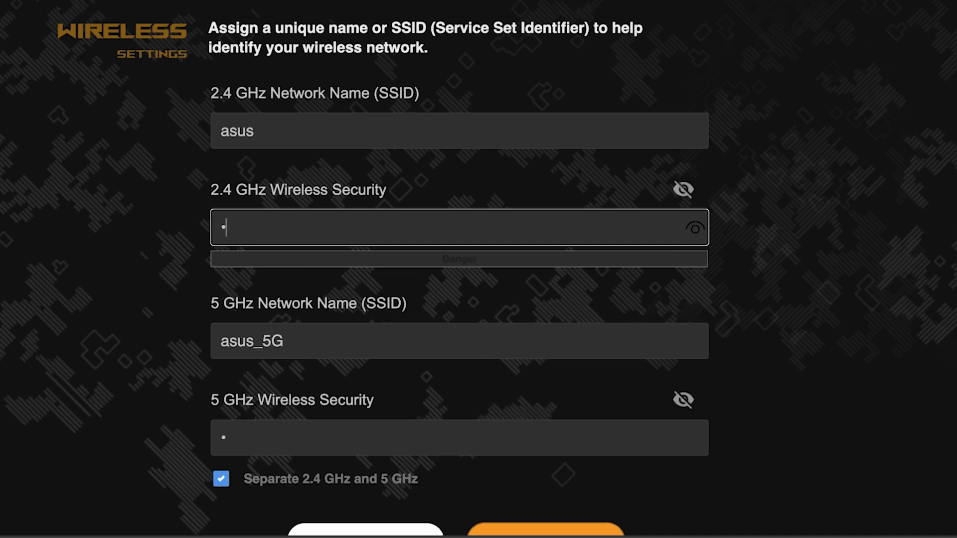
pyautogui.write('*****')
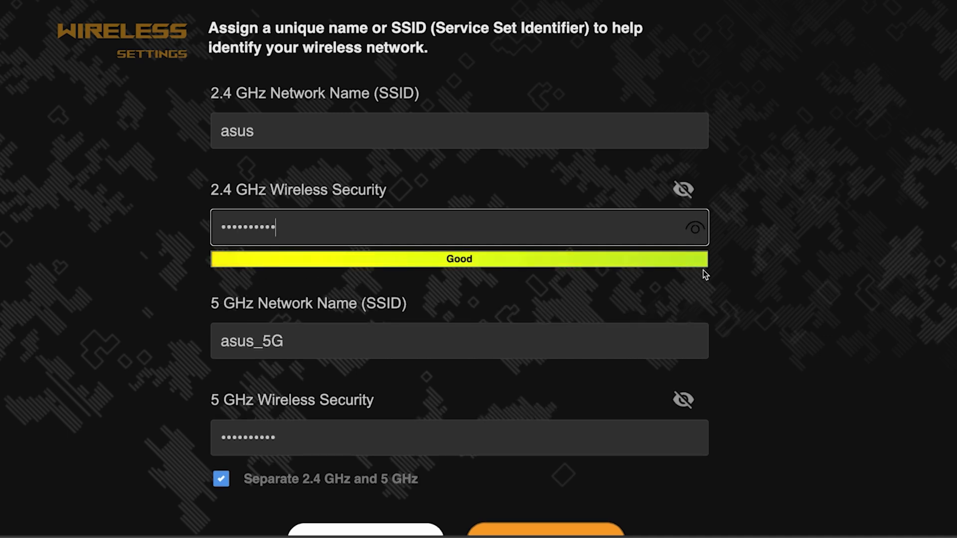
pyautogui.click(698, 234)
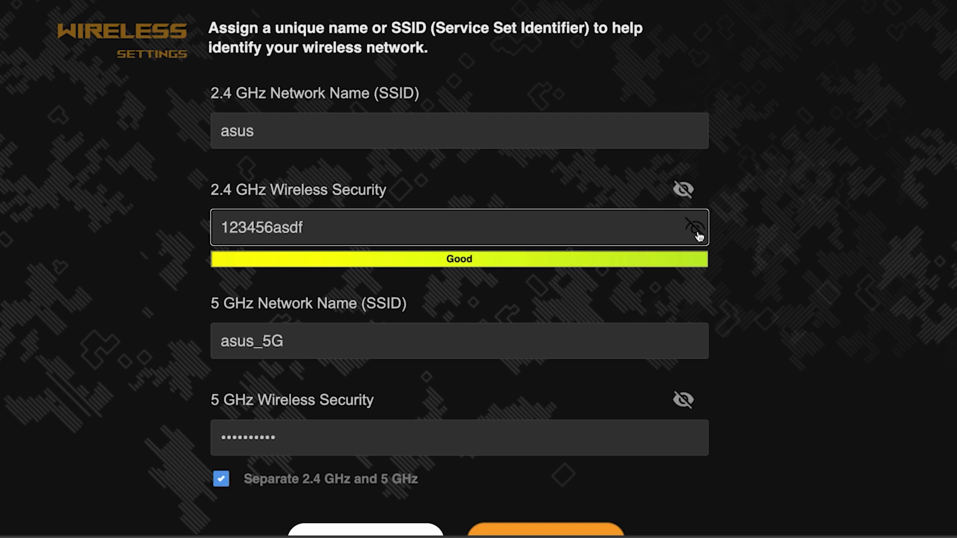
pyautogui.click(698, 233)
pyautogui.scroll(-5, 775, 289)
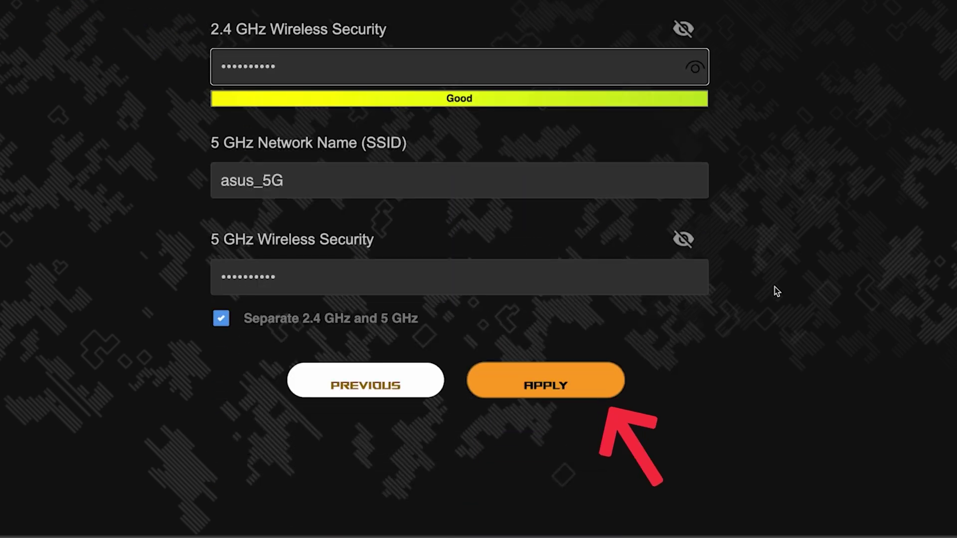
pyautogui.click(560, 381)
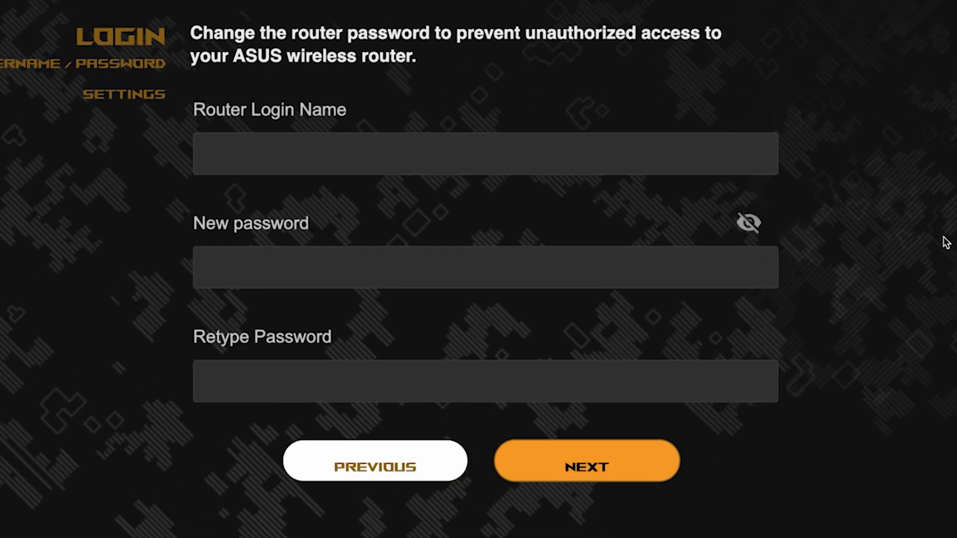
# Set router login name admin with a new password, retyped and checked to match.
pyautogui.click(603, 156)
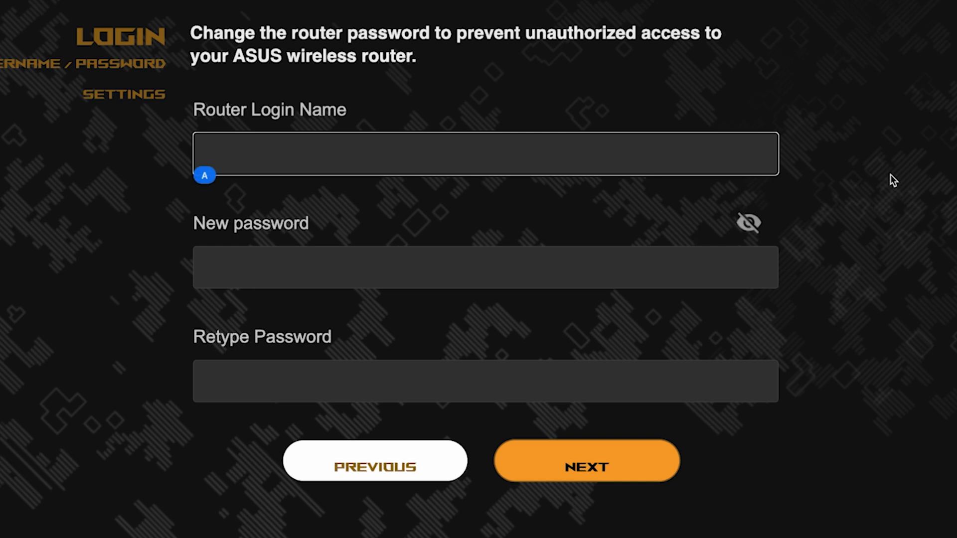
pyautogui.write('admin')
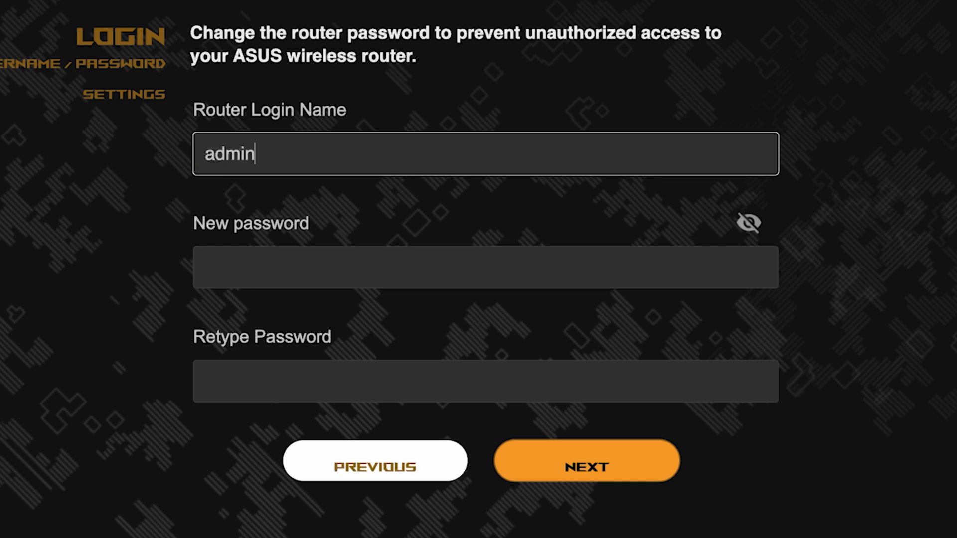
pyautogui.click(595, 276)
pyautogui.write('•••••••••••')
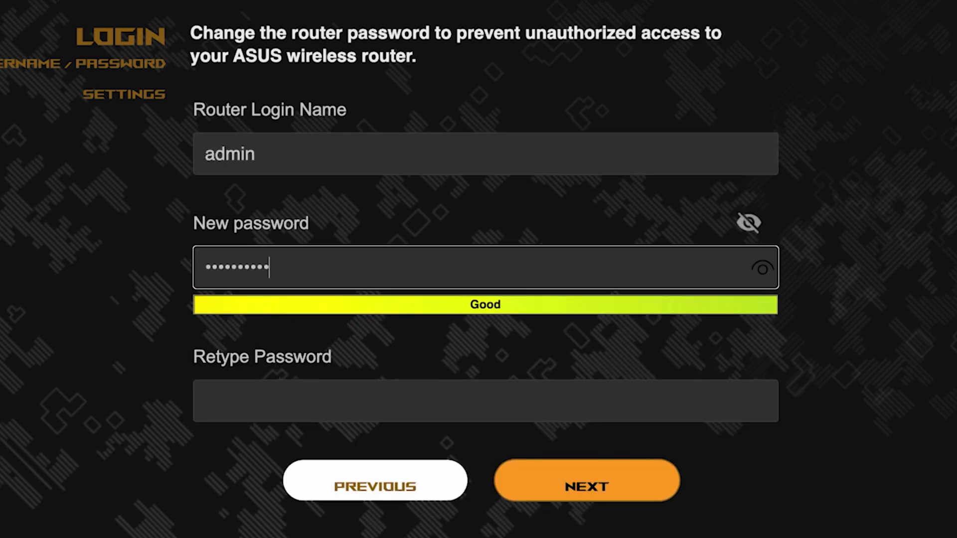
pyautogui.click(763, 268)
pyautogui.click(647, 399)
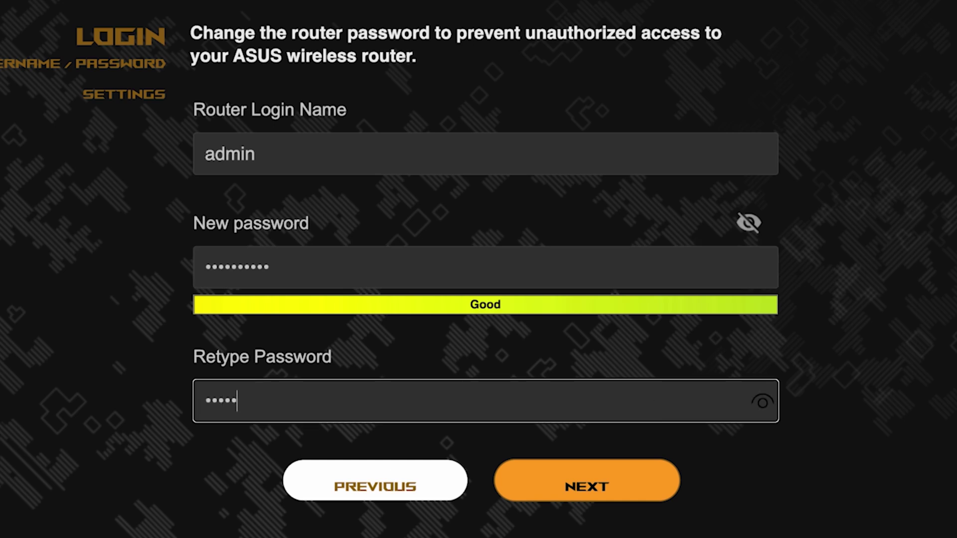
pyautogui.click(763, 403)
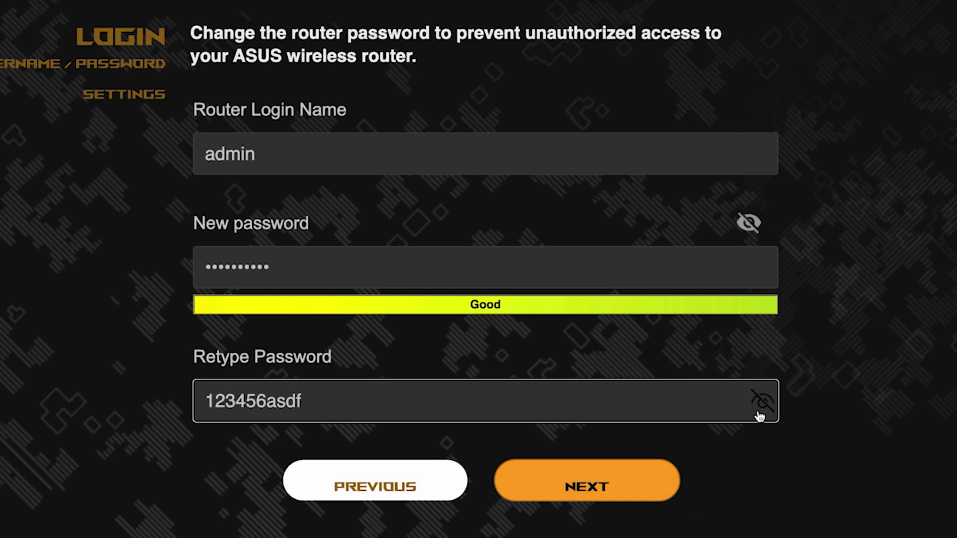
pyautogui.click(604, 483)
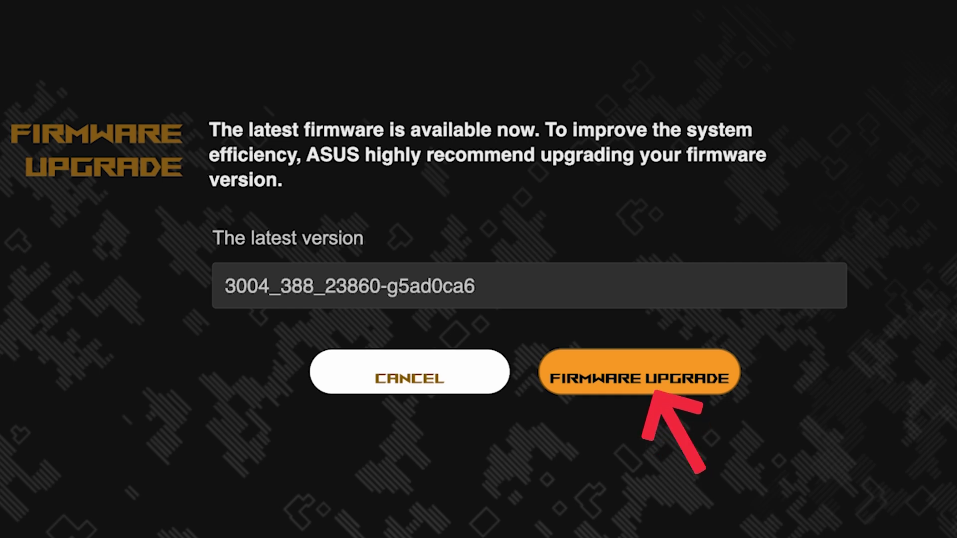
# Start firmware upgrade 3004_388_23860-g5ad0ca6, then review the asus and asus_5G summary with their keys.
pyautogui.click(658, 392)
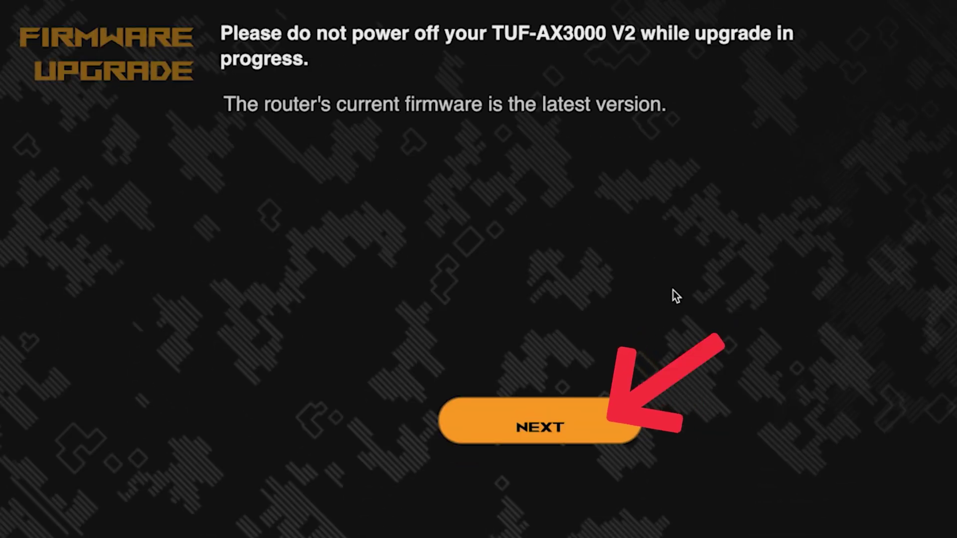
pyautogui.click(532, 427)
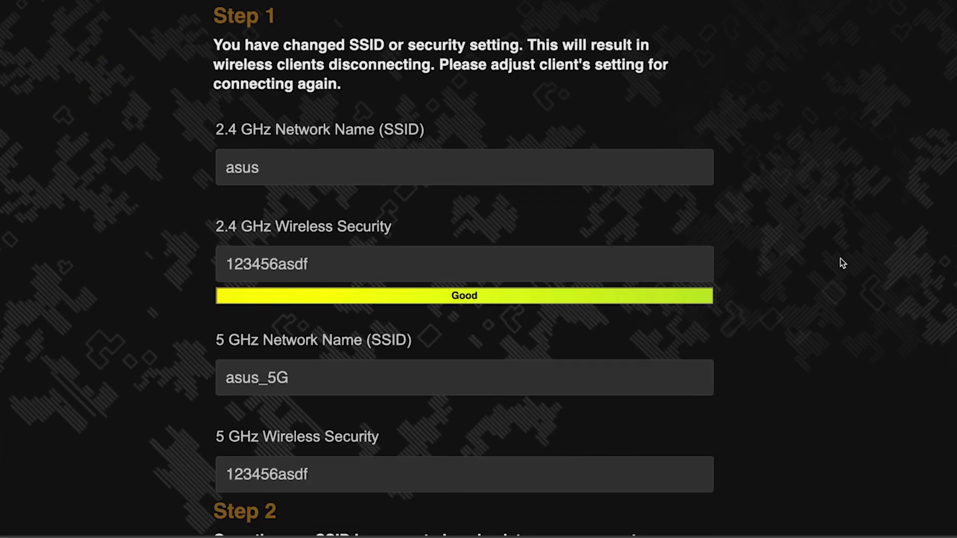
pyautogui.scroll(-3, 841, 258)
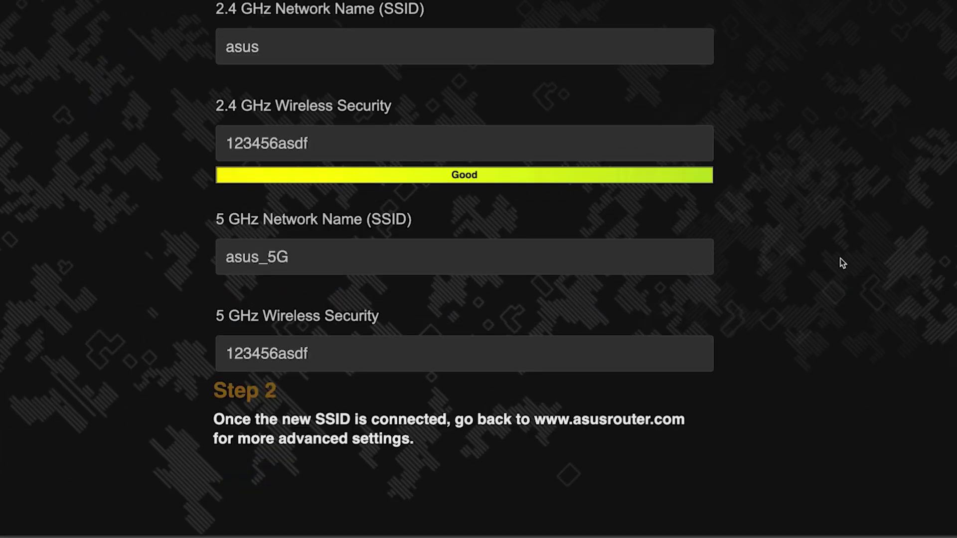
pyautogui.scroll(2, 840, 258)
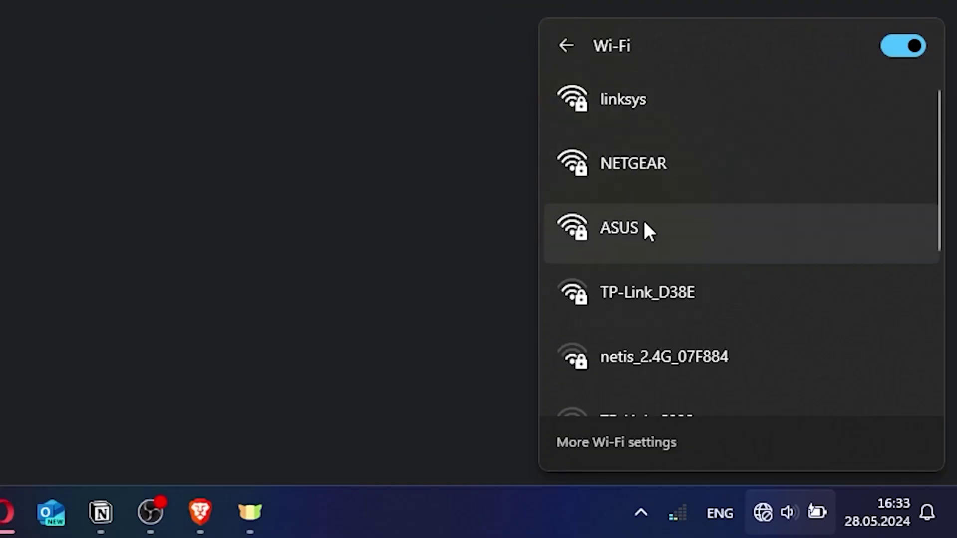
# Connect the Windows laptop to the ASUS Wi-Fi network with its security key.
pyautogui.click(645, 226)
pyautogui.click(808, 334)
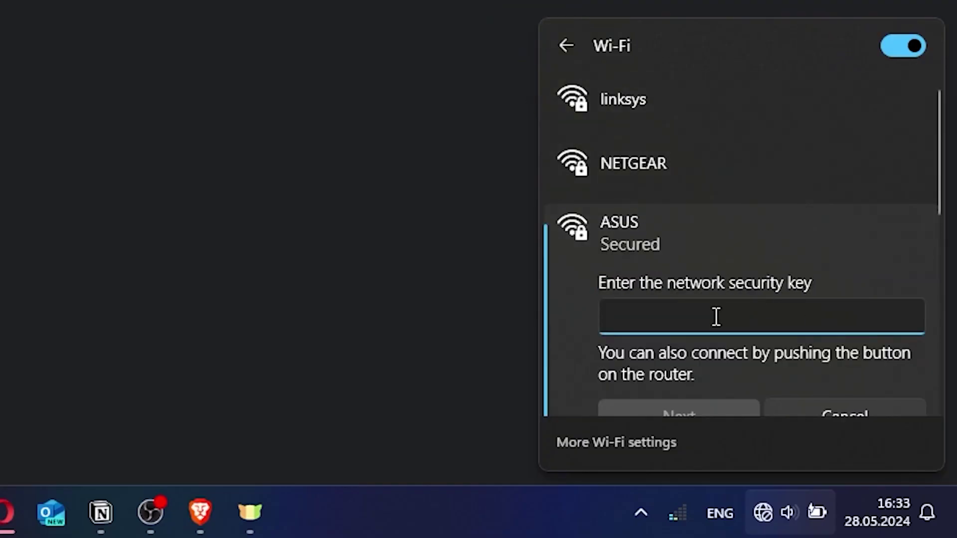
pyautogui.write('********')
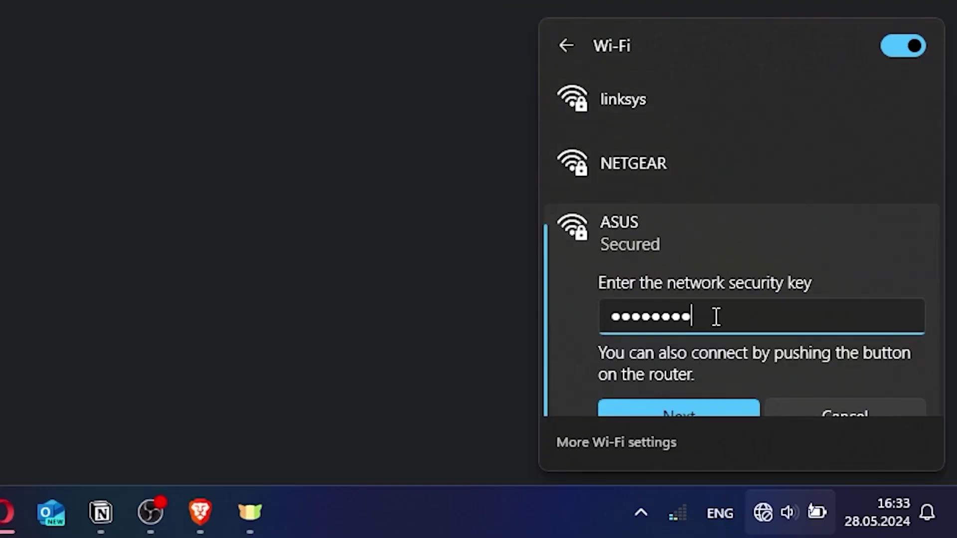
pyautogui.write('*')
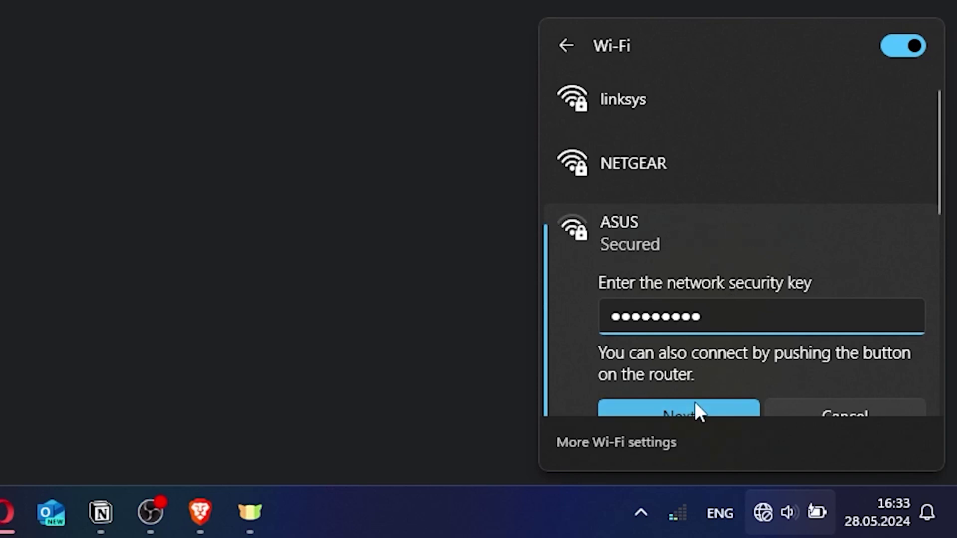
pyautogui.click(695, 408)
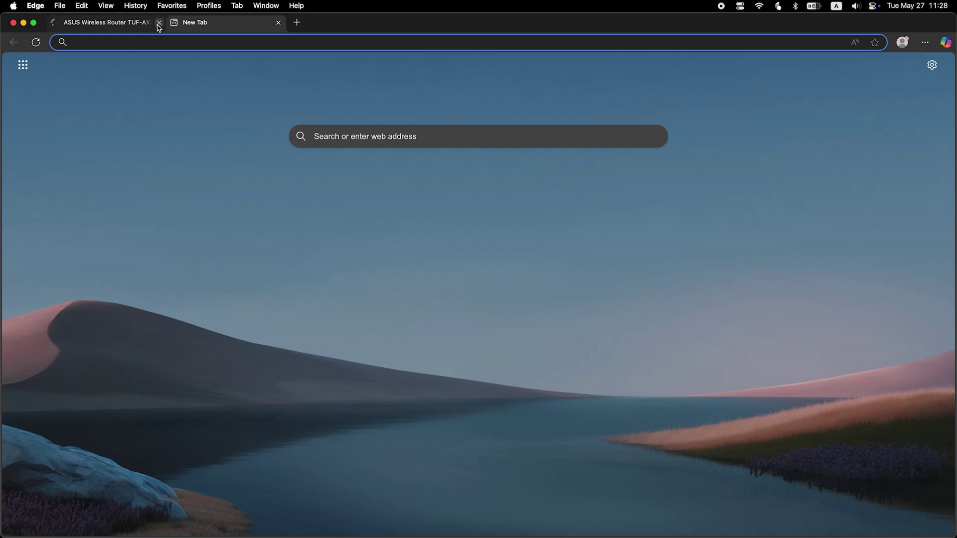
# Sign in at asusrouter.com as admin and reboot the router.
pyautogui.click(159, 23)
pyautogui.write('asusr')
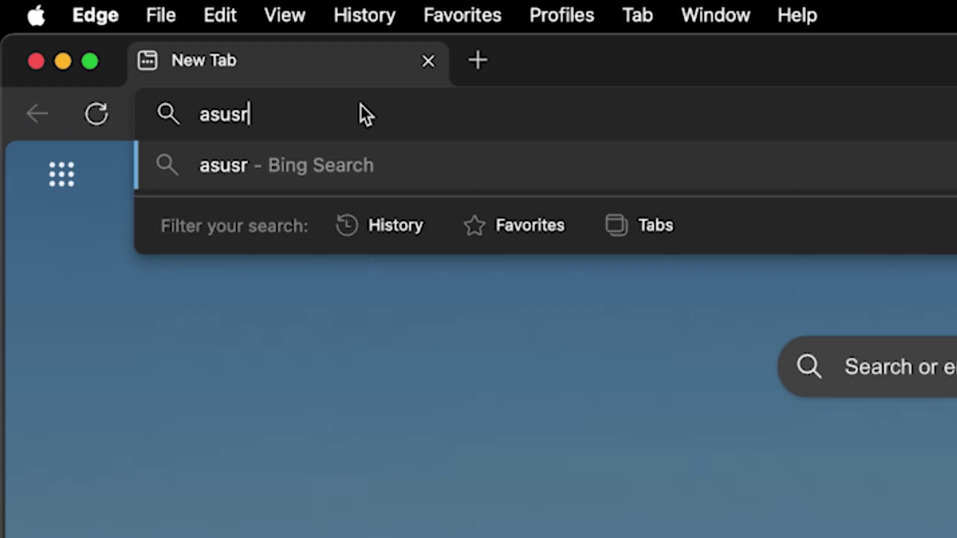
pyautogui.write('outer.com')
pyautogui.press('Return')
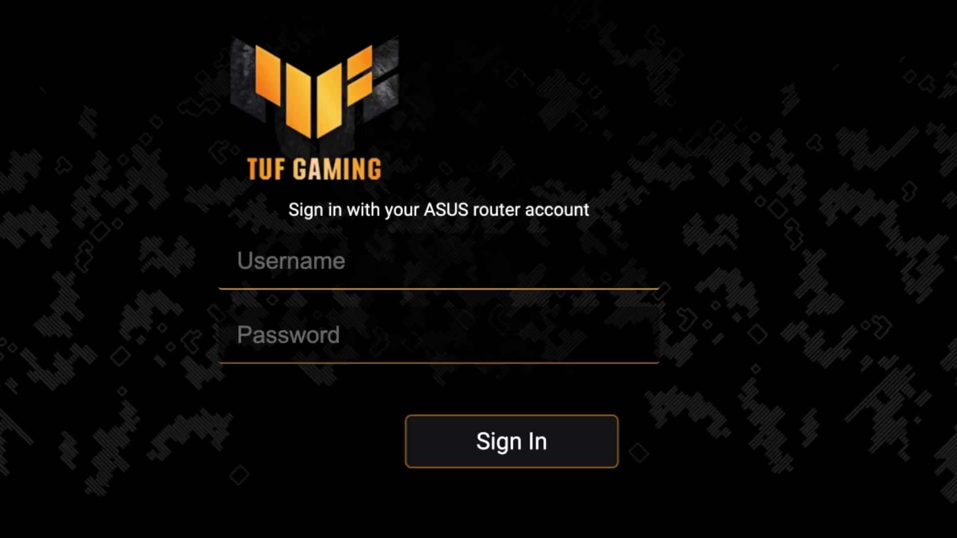
pyautogui.write('admin')
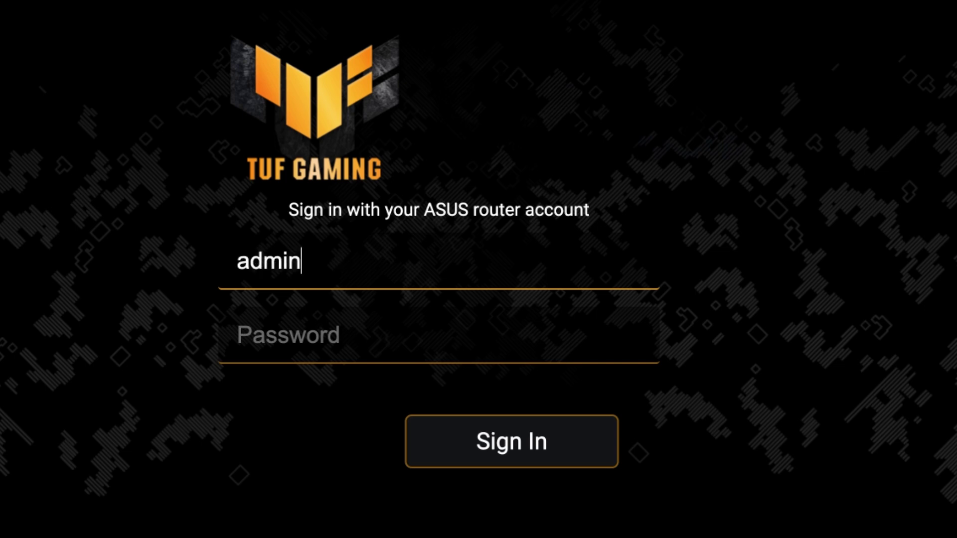
pyautogui.press('Tab')
pyautogui.write('a•••••••••')
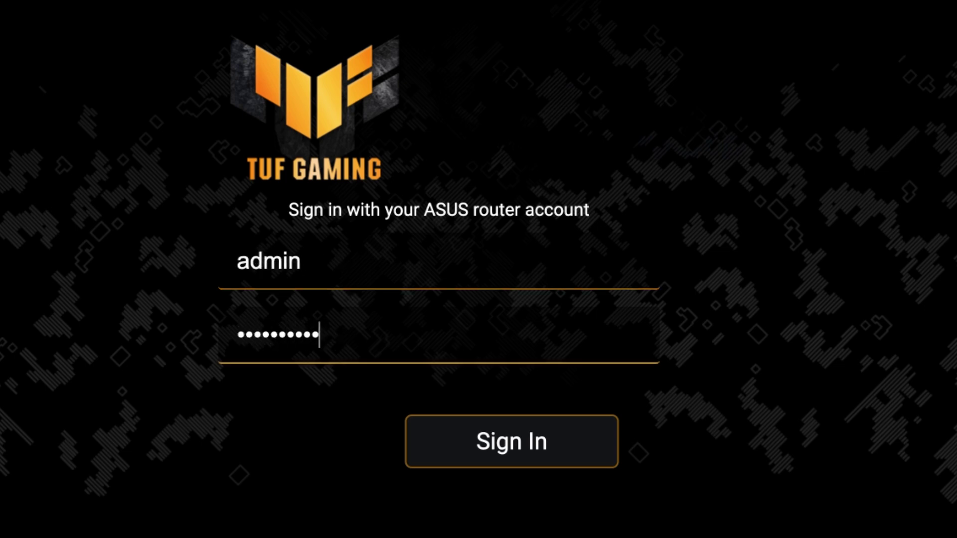
pyautogui.click(527, 448)
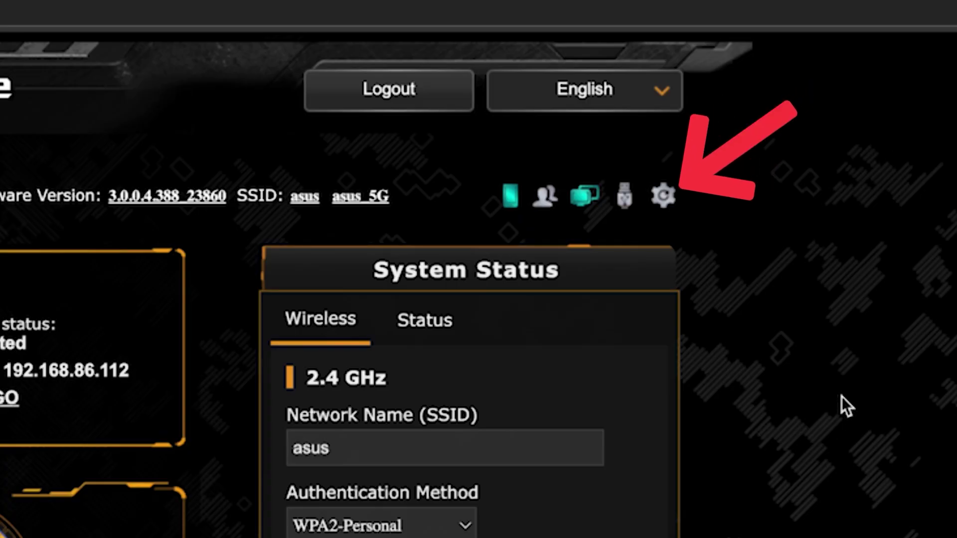
pyautogui.click(666, 196)
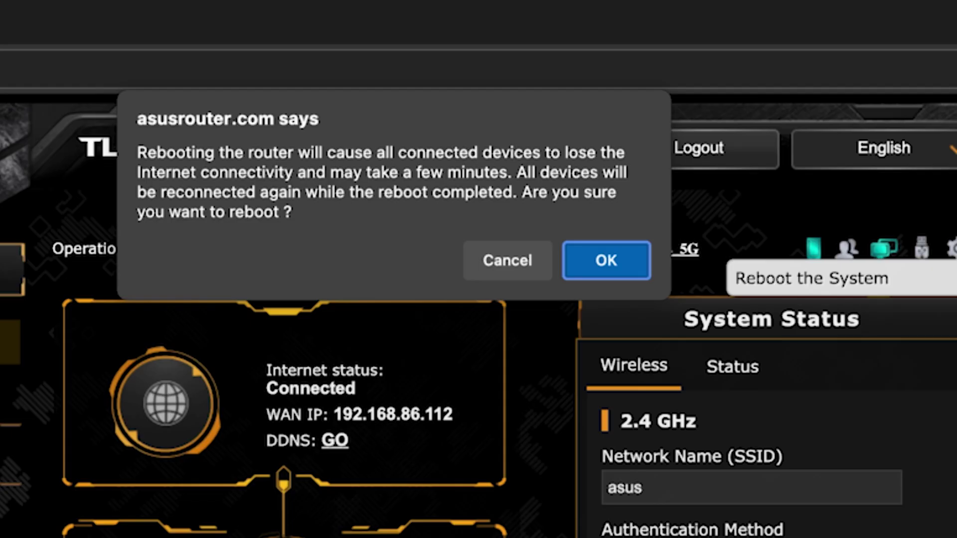
pyautogui.click(626, 258)
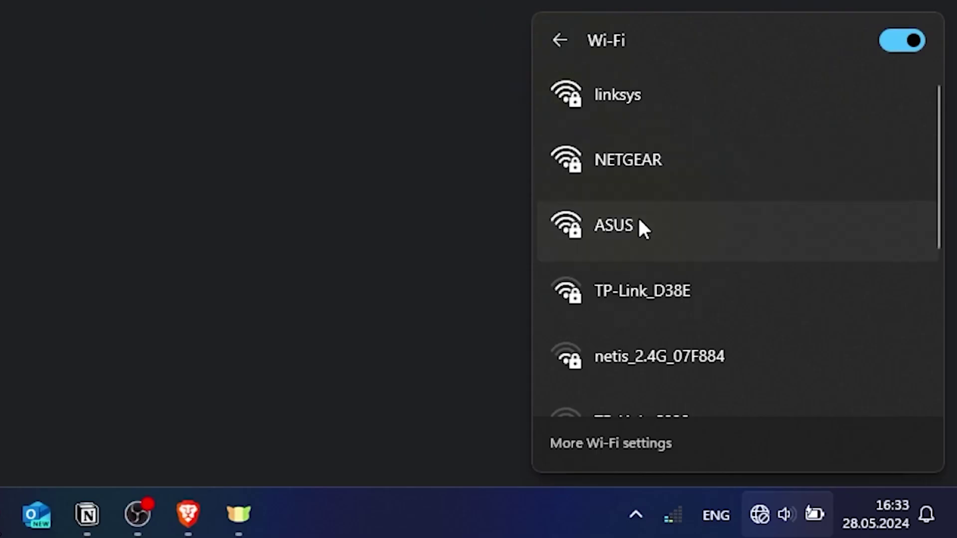
# Reconnect the laptop to the ASUS Wi-Fi network with its security key.
pyautogui.click(638, 219)
pyautogui.click(790, 329)
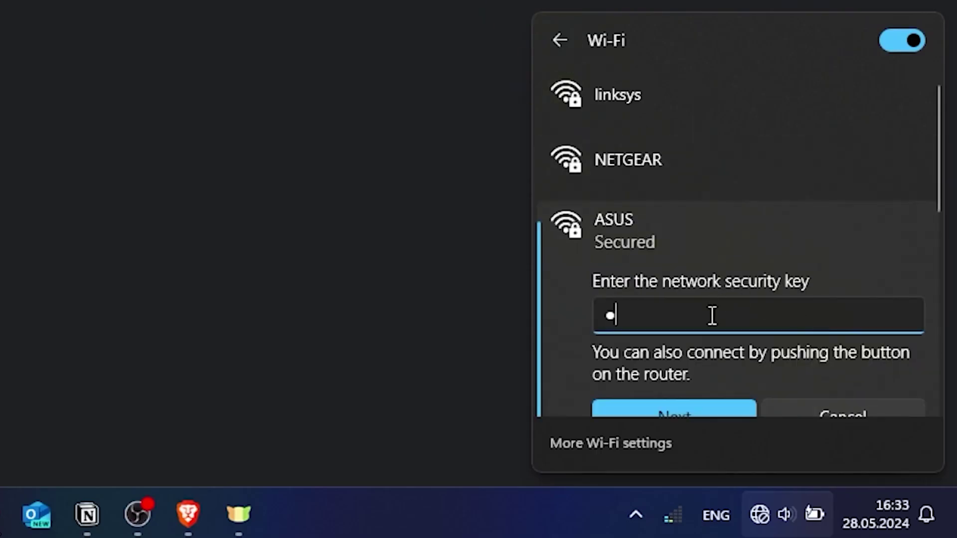
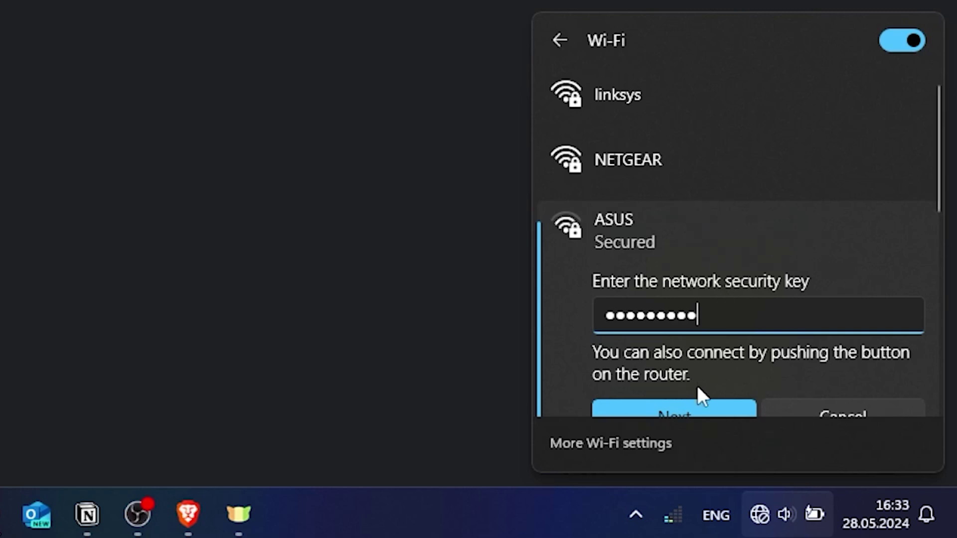
pyautogui.click(690, 407)
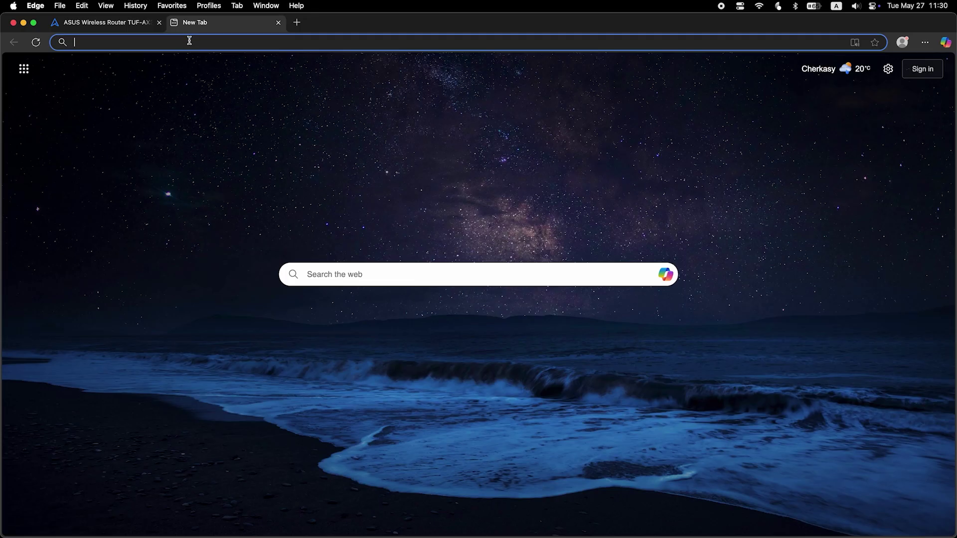
# Search for fff from the Edge address bar to confirm internet access.
pyautogui.write('fff')
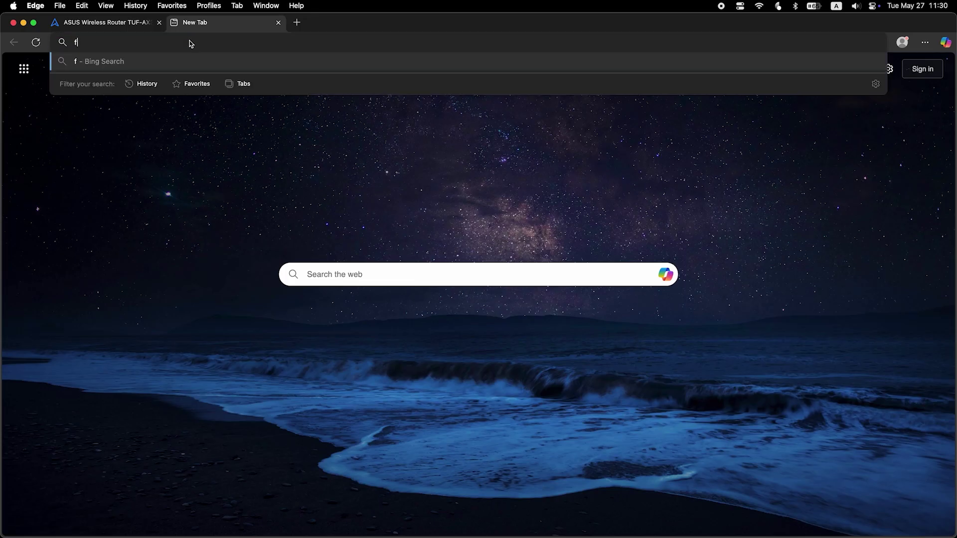
pyautogui.press('Return')
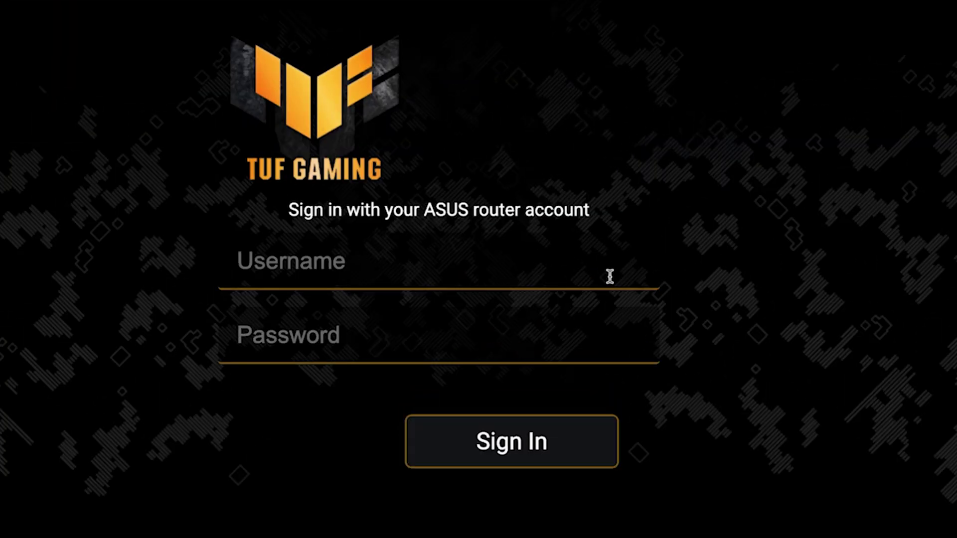
# Sign in to the router web GUI as admin with the account password.
pyautogui.click(579, 225)
pyautogui.write('a')
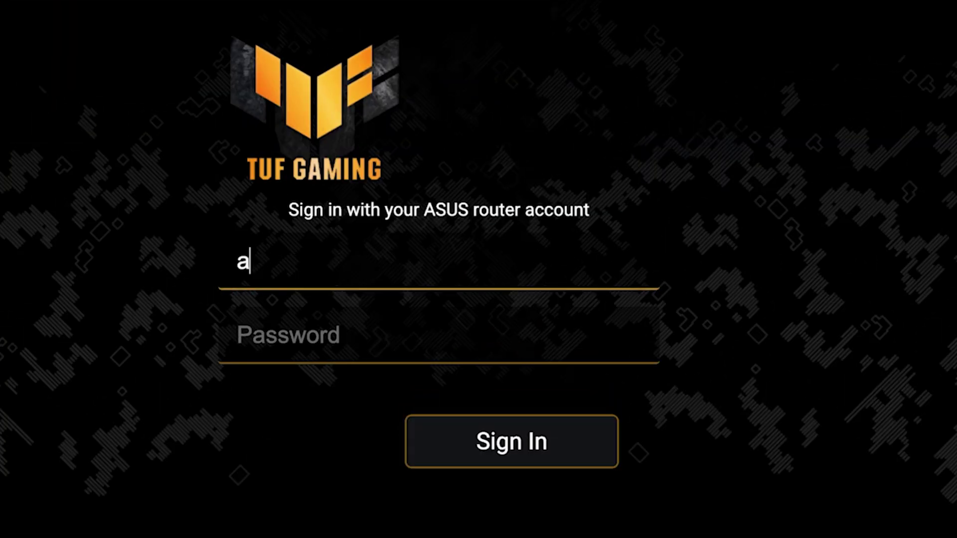
pyautogui.write('dmin')
pyautogui.press('Tab')
pyautogui.write('*********')
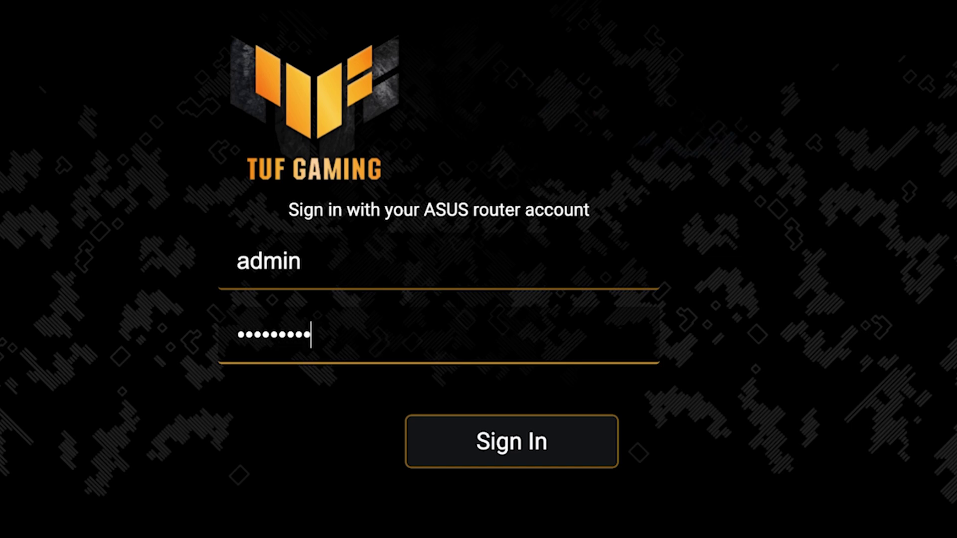
pyautogui.write('*')
pyautogui.click(517, 455)
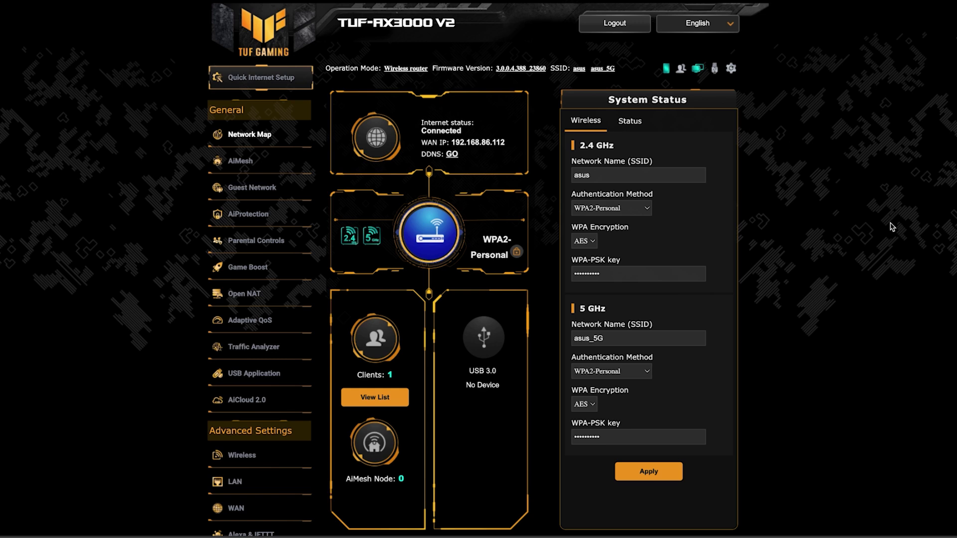
pyautogui.scroll(-8, 68, 444)
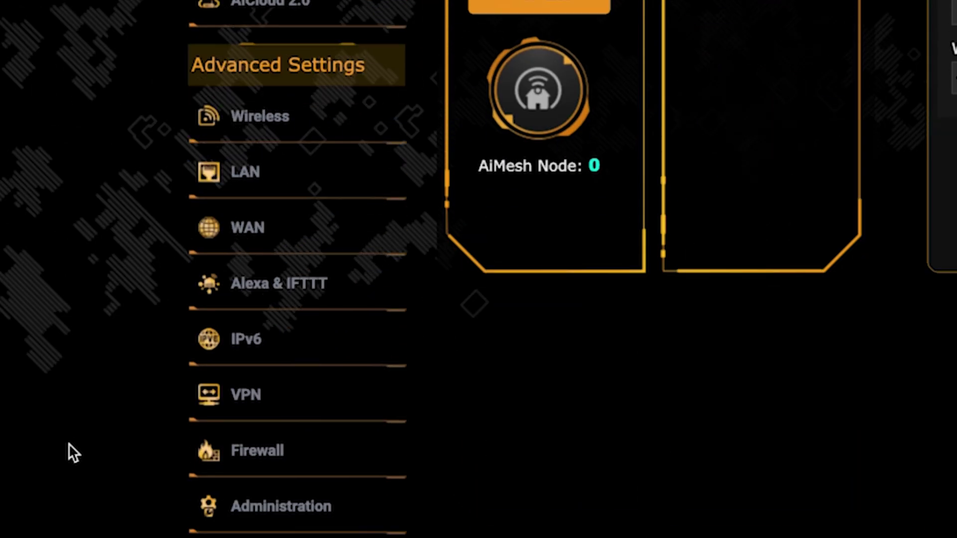
pyautogui.click(312, 239)
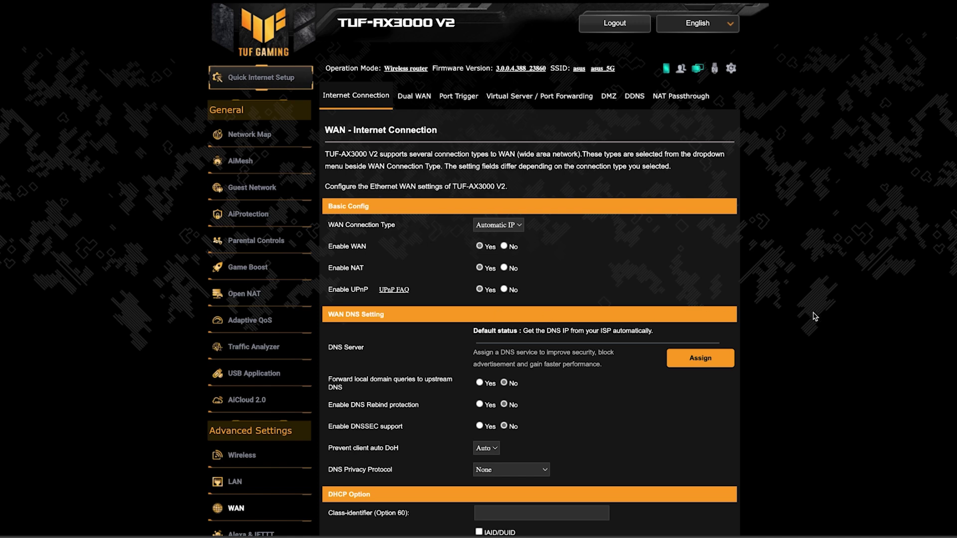
pyautogui.scroll(-3, 822, 316)
pyautogui.scroll(-2, 821, 316)
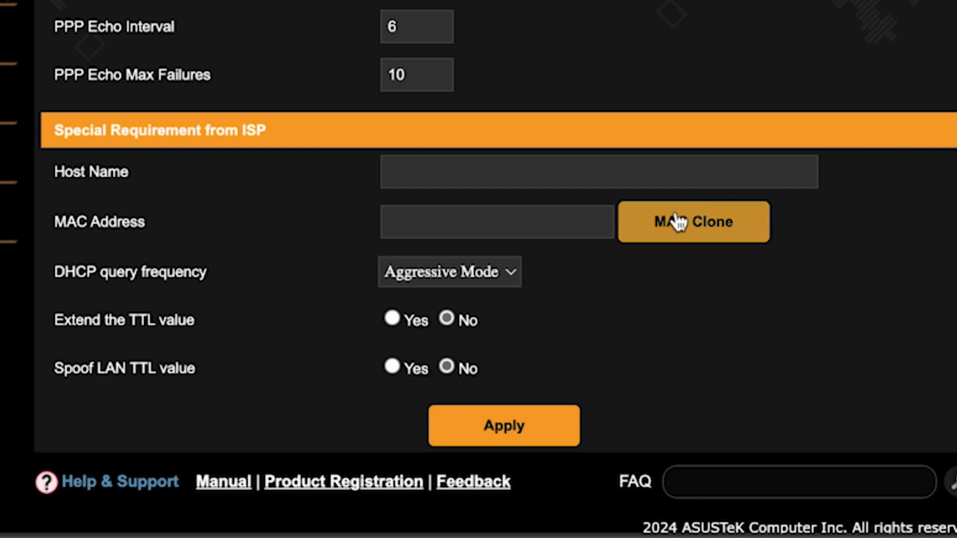
pyautogui.click(678, 222)
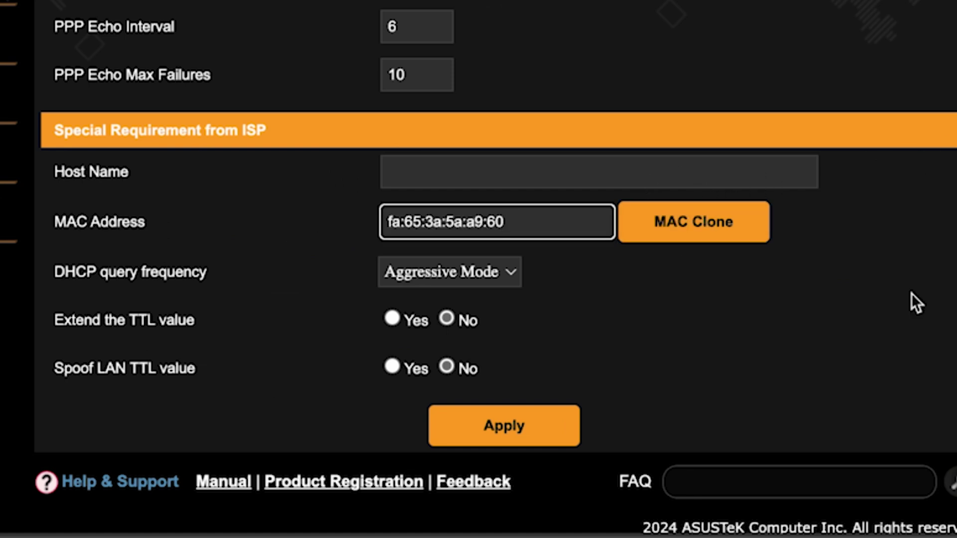
pyautogui.click(514, 427)
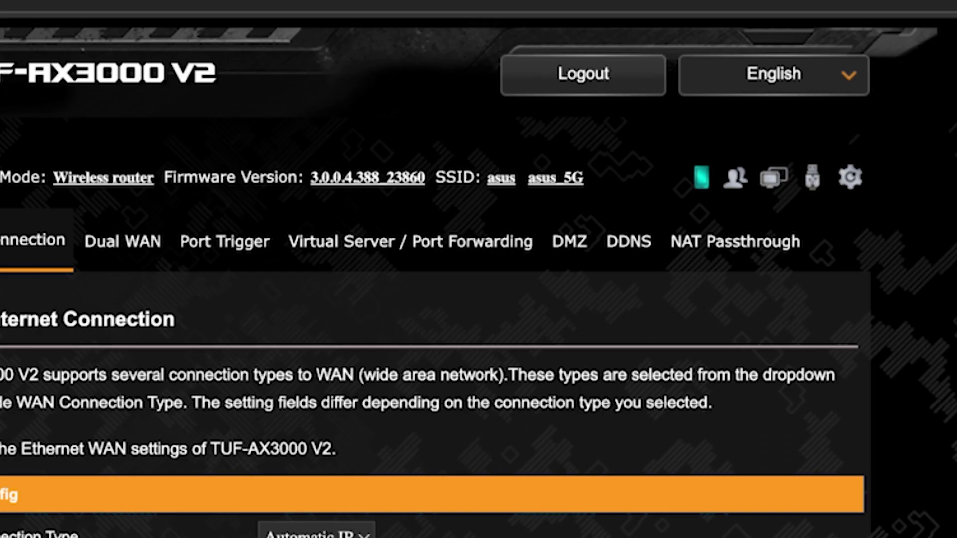
# Reboot the router and confirm the reboot.
pyautogui.click(851, 179)
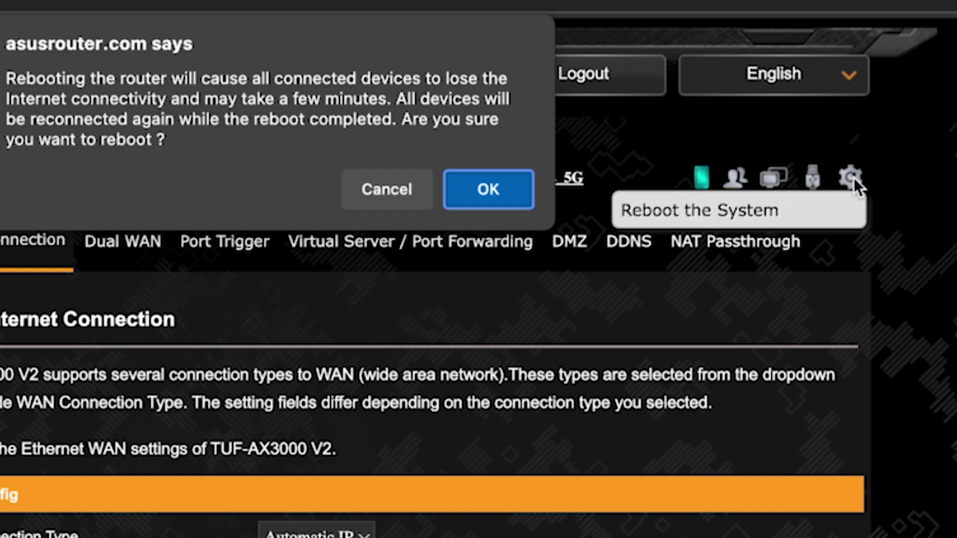
pyautogui.click(483, 196)
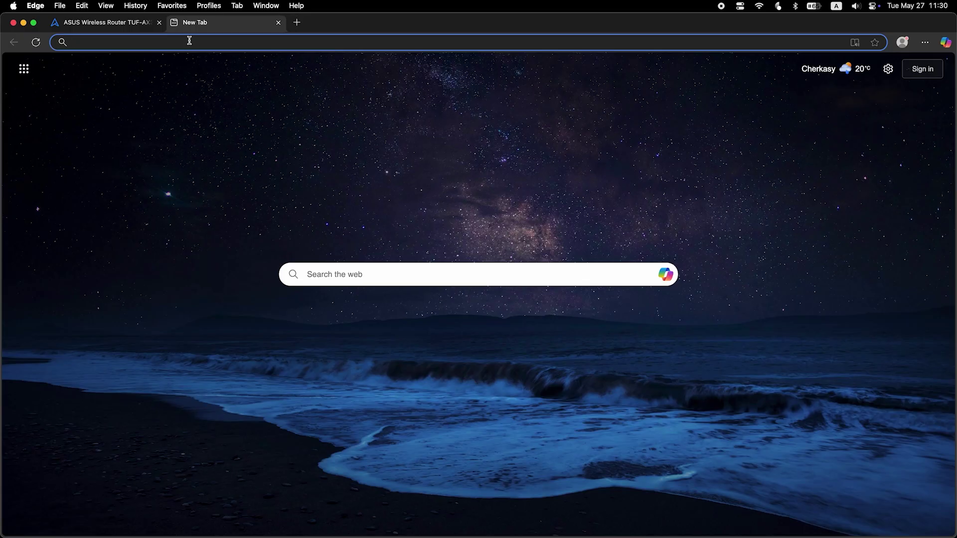
# Search 'fff' from the Edge address bar to confirm internet access works.
pyautogui.write('fff')
pyautogui.press('Return')
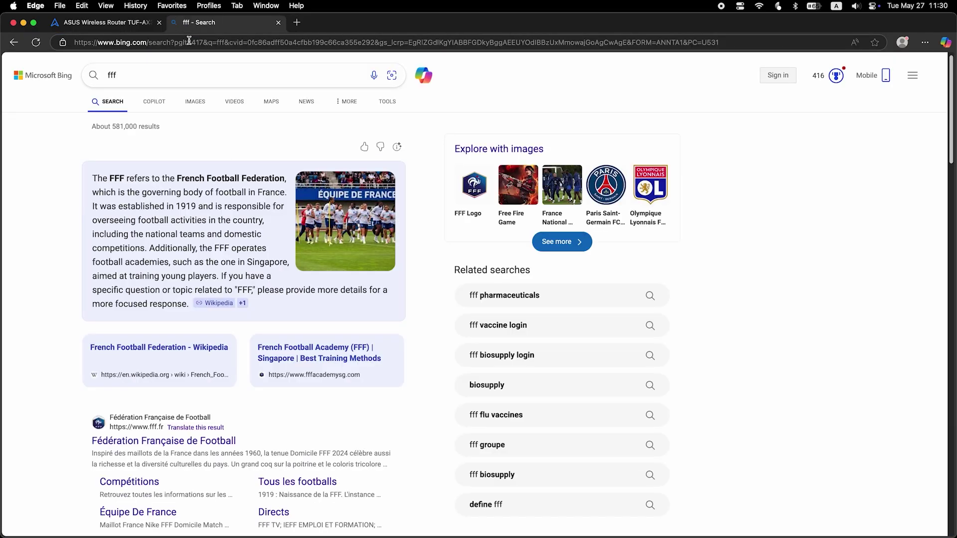